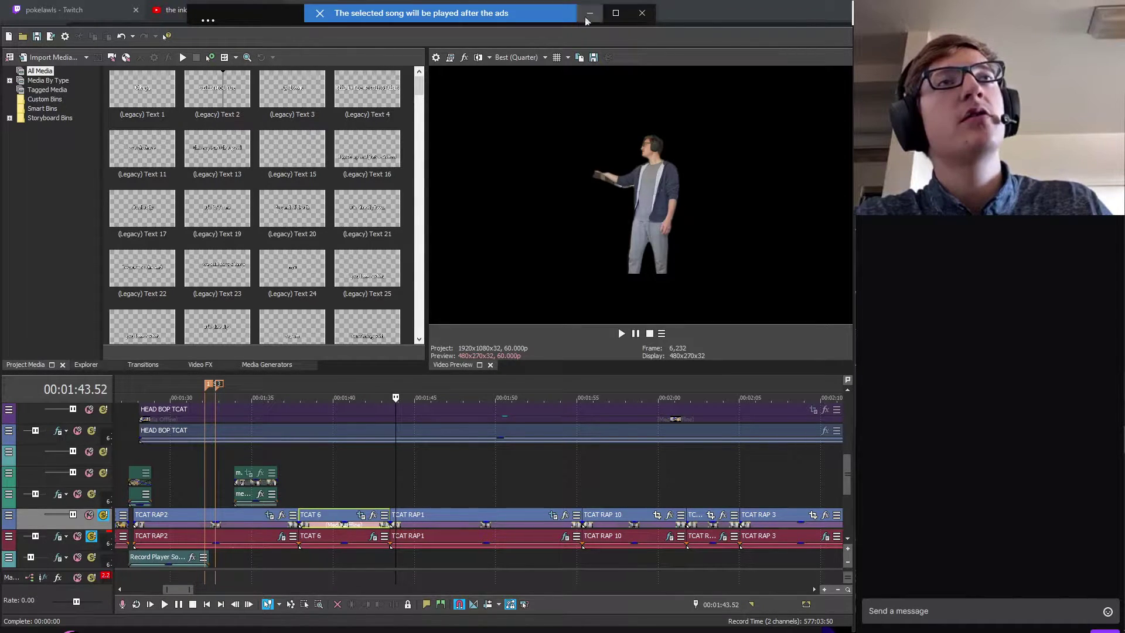
- Close the YouTube browser tab, open a new one and switch back to VEGAS Pro
{"action": "left_click", "coordinate": [275, 10]}
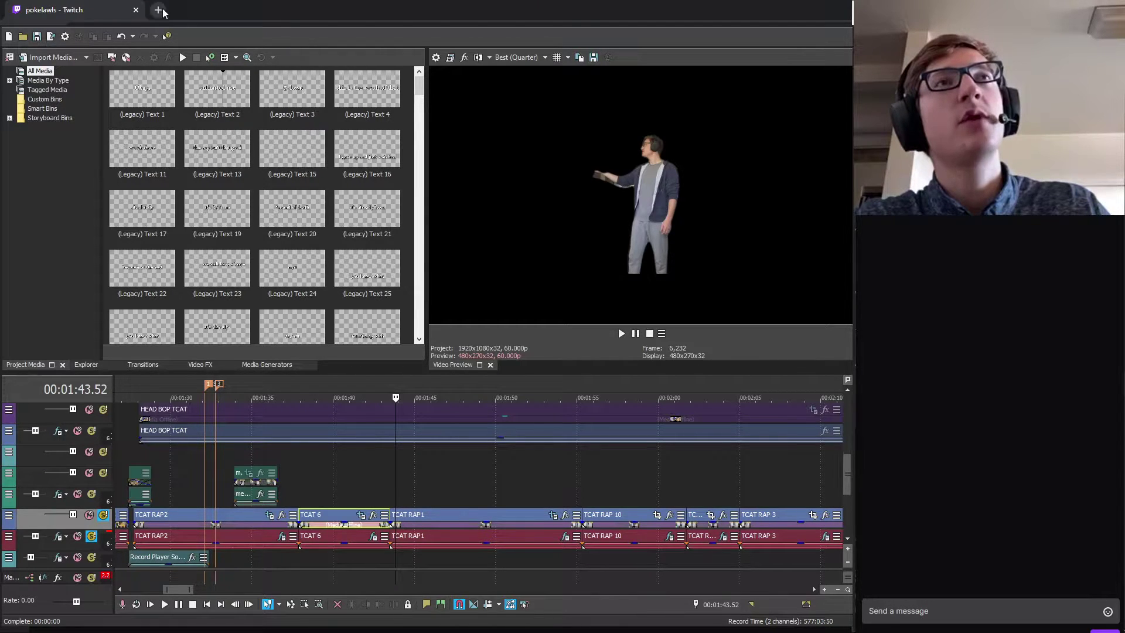
{"action": "left_click", "coordinate": [158, 9]}
{"action": "key", "text": "alt+Tab"}
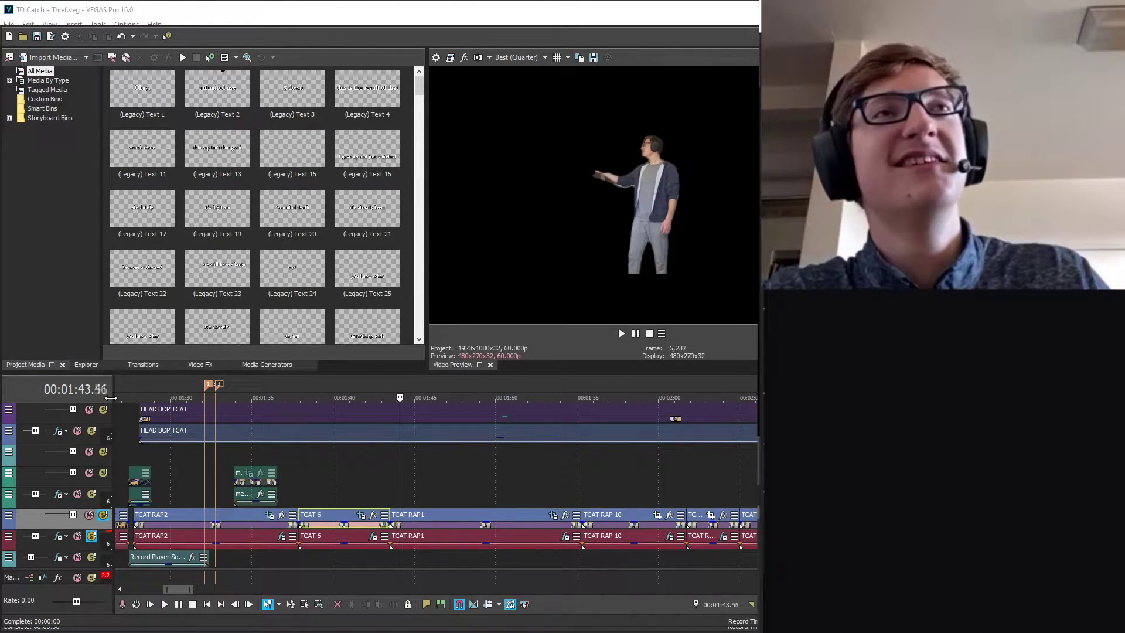
- Refine the performer's mask at 00:01:50.32 to include the legs and cut away the leftover background around the body
{"action": "left_click", "coordinate": [483, 420]}
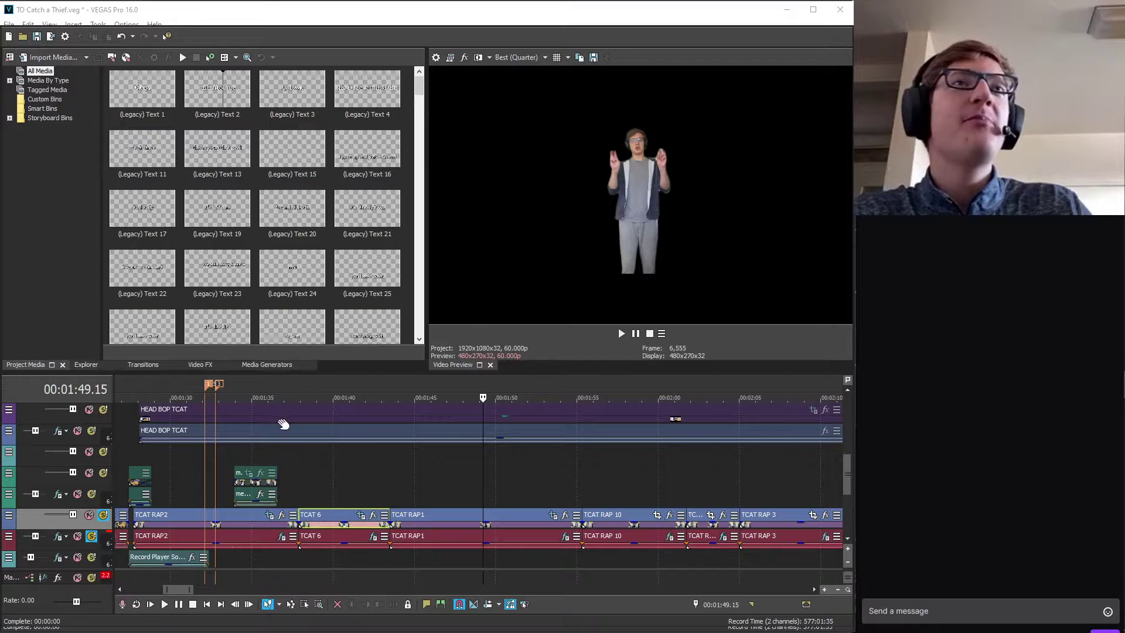
{"action": "key", "text": "space"}
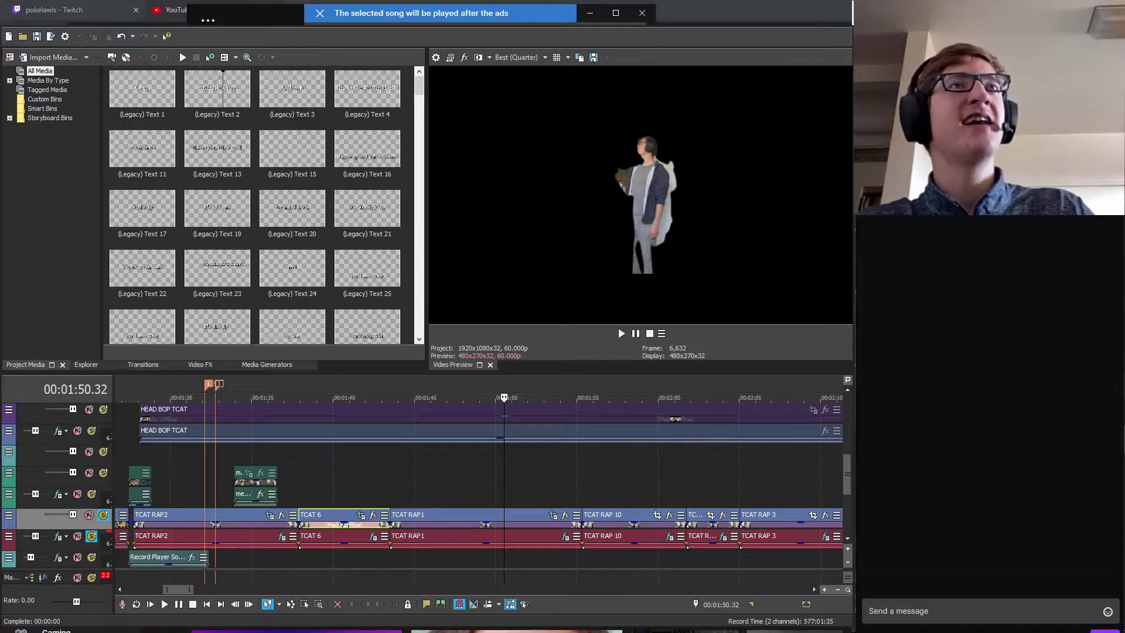
{"action": "left_click", "coordinate": [489, 384]}
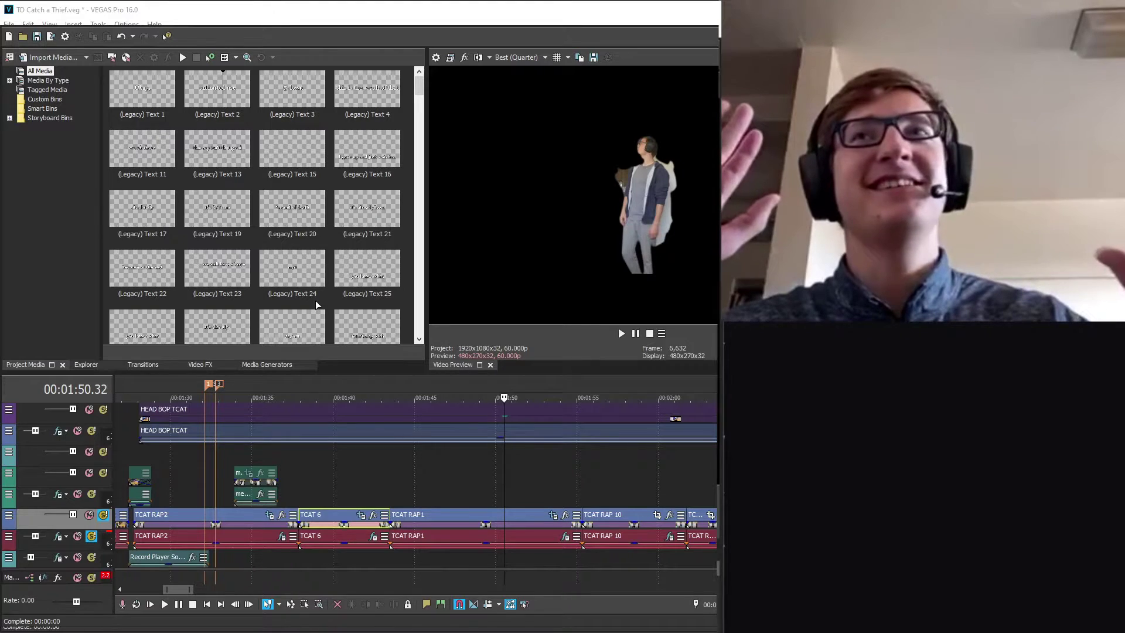
{"action": "left_click", "coordinate": [330, 287]}
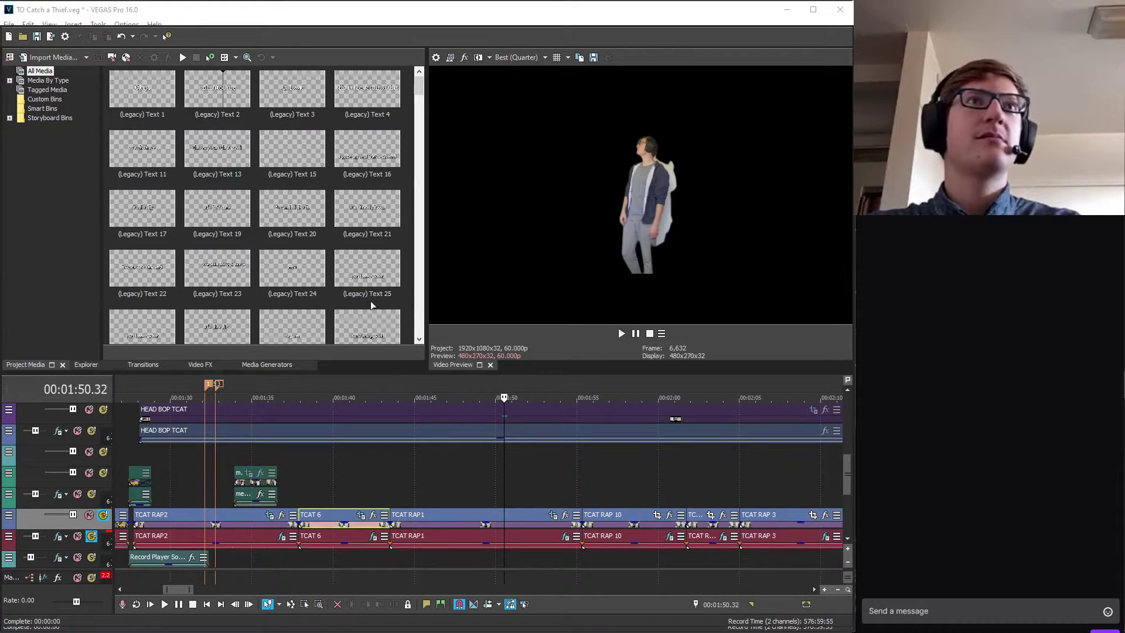
{"action": "left_click", "coordinate": [374, 266]}
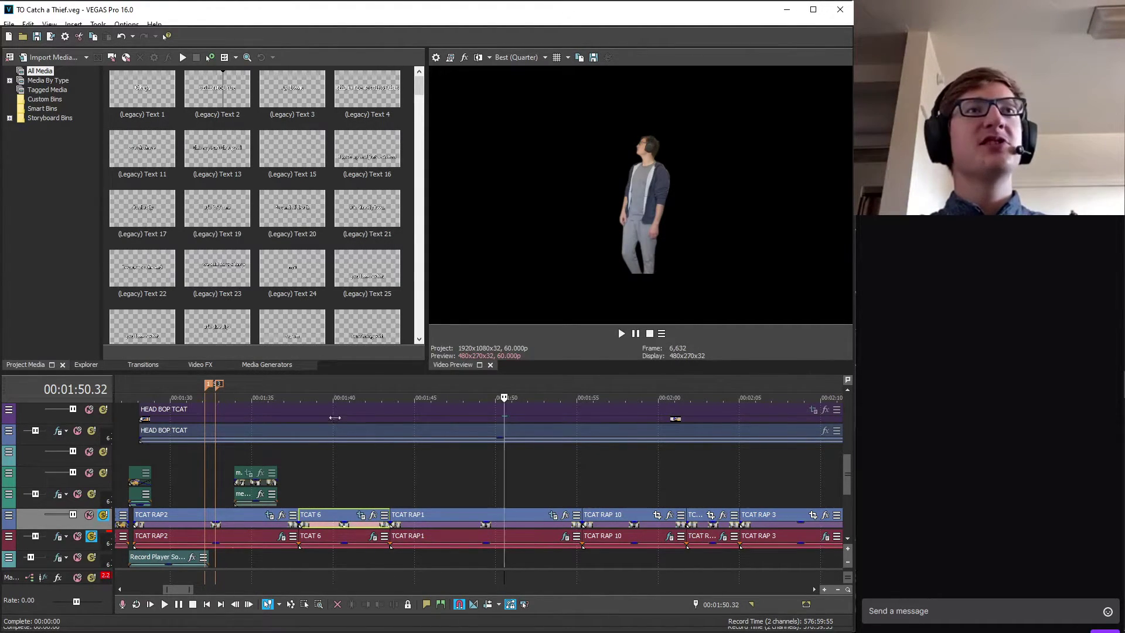
- Step back frame by frame from 00:01:50.32 to 00:01:49.54 and examine the mask around the performer
{"action": "key", "text": "Left"}
{"action": "key", "text": "Left"}
{"action": "key", "text": "Left"}
{"action": "key", "text": "Left"}
{"action": "key", "text": "Left"}
{"action": "key", "text": "Left"}
{"action": "key", "text": "Left"}
{"action": "key", "text": "Left"}
{"action": "key", "text": "Left"}
{"action": "key", "text": "Left"}
{"action": "key", "text": "Left"}
{"action": "key", "text": "Left"}
{"action": "key", "text": "Left"}
{"action": "key", "text": "Left"}
{"action": "key", "text": "Left"}
{"action": "key", "text": "Left"}
{"action": "key", "text": "Left"}
{"action": "key", "text": "Left"}
{"action": "key", "text": "Left"}
{"action": "key", "text": "Left"}
{"action": "key", "text": "Right"}
{"action": "key", "text": "Right"}
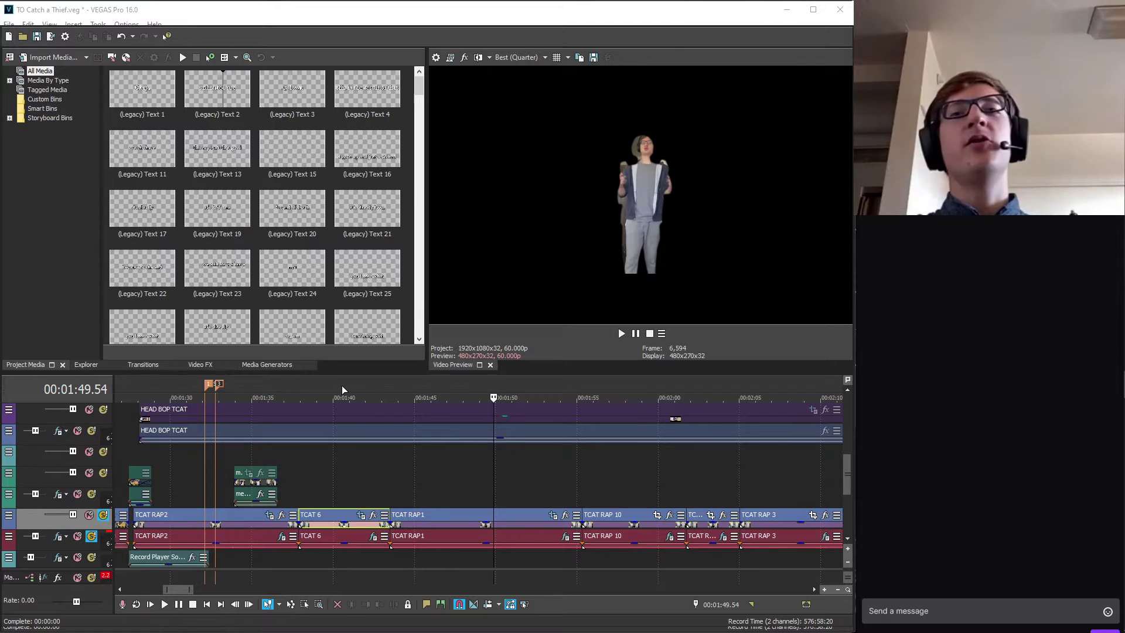
- Step through the frames between 00:01:49.40 and 00:01:50.12 to check how the mask follows the performer's arm movement
{"action": "key", "text": "Left"}
{"action": "key", "text": "Left"}
{"action": "key", "text": "Left"}
{"action": "key", "text": "Left"}
{"action": "key", "text": "Left"}
{"action": "key", "text": "Left"}
{"action": "key", "text": "Left"}
{"action": "key", "text": "Left"}
{"action": "key", "text": "Left"}
{"action": "key", "text": "Left"}
{"action": "key", "text": "Left"}
{"action": "key", "text": "Left"}
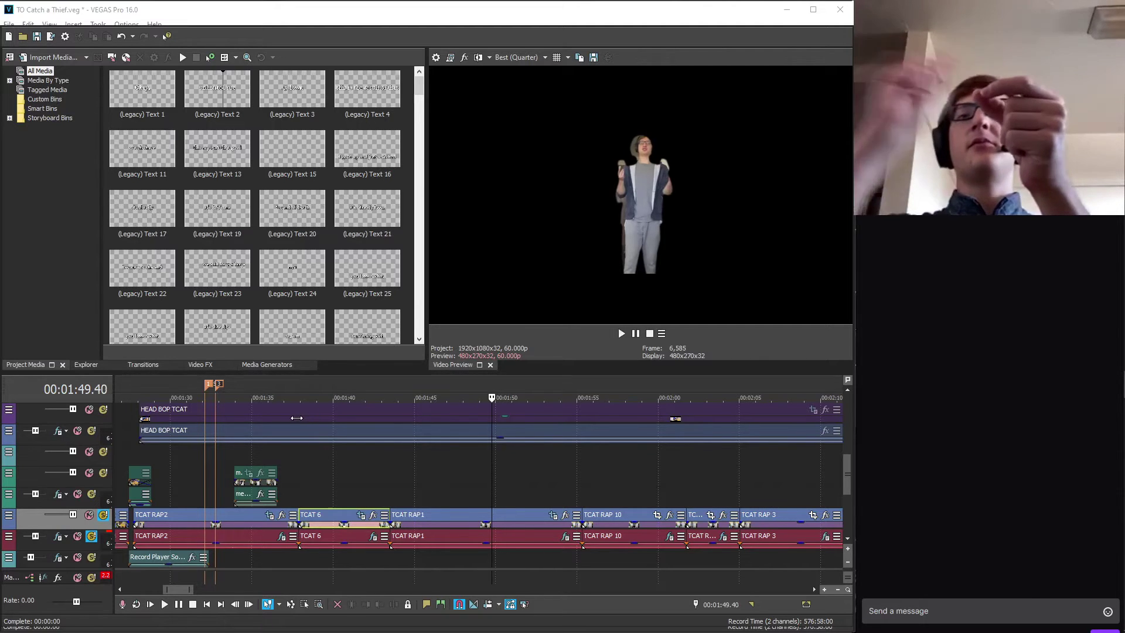
{"action": "key", "text": "Right"}
{"action": "key", "text": "Right"}
{"action": "key", "text": "Right"}
{"action": "key", "text": "Right"}
{"action": "key", "text": "Right"}
{"action": "key", "text": "Right"}
{"action": "key", "text": "Right"}
{"action": "key", "text": "Right"}
{"action": "key", "text": "Right"}
{"action": "key", "text": "Right"}
{"action": "key", "text": "Right"}
{"action": "key", "text": "Right"}
{"action": "key", "text": "Right"}
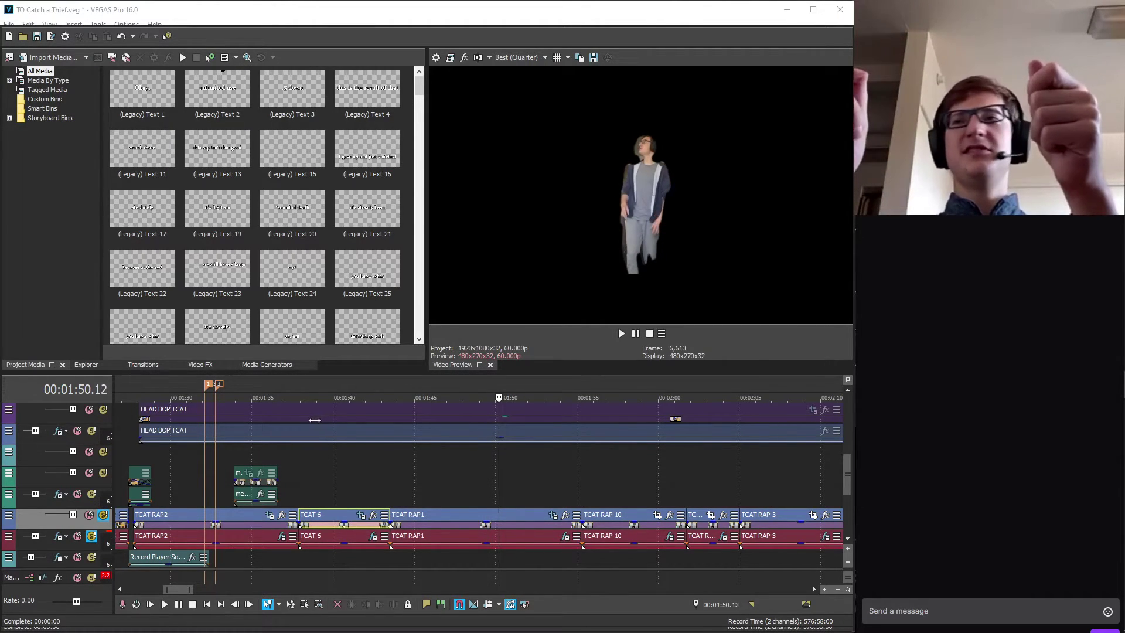
{"action": "key", "text": "Right"}
{"action": "key", "text": "Right"}
{"action": "key", "text": "Right"}
{"action": "key", "text": "Right"}
{"action": "key", "text": "Right"}
{"action": "key", "text": "Right"}
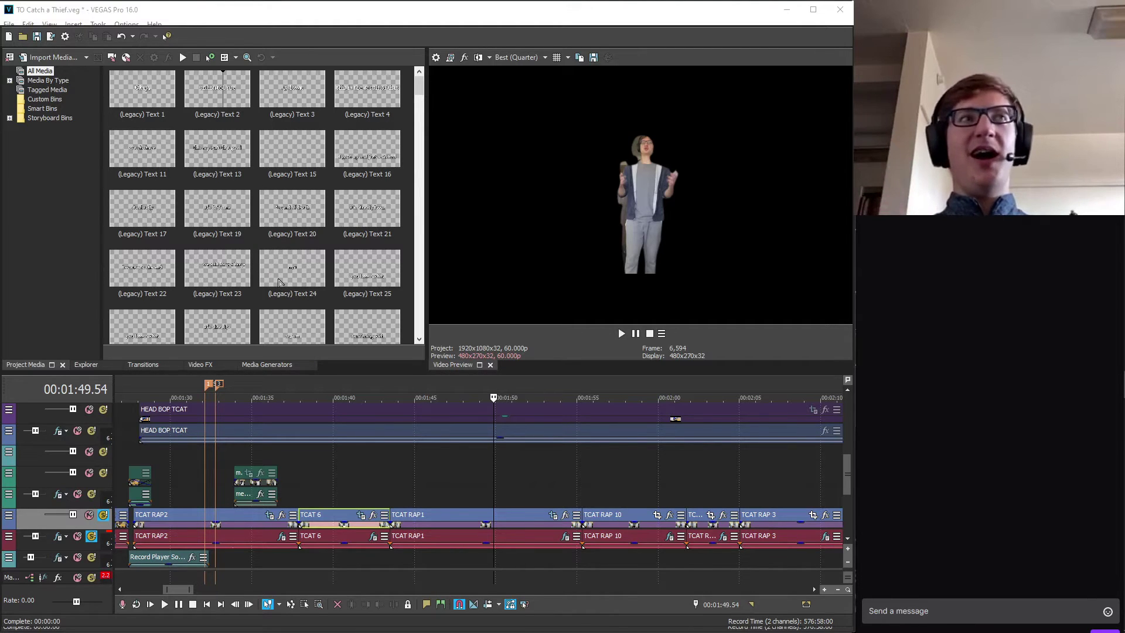
- Save the TO Catch a Thief.veg project with the current mask edits
{"action": "key", "text": "ctrl+s"}
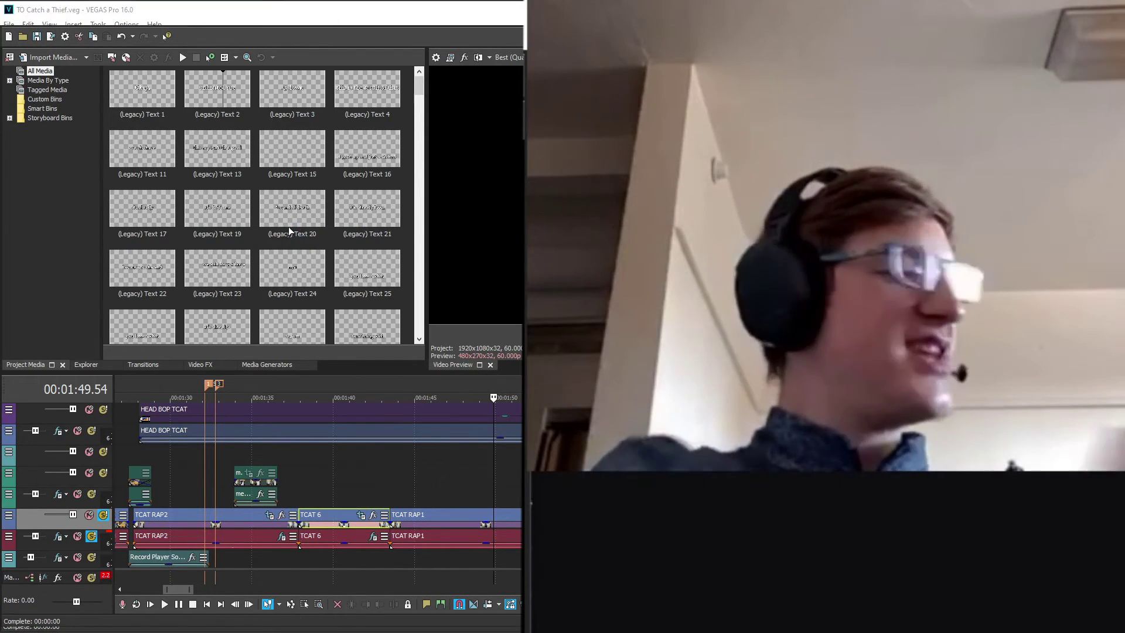
{"action": "key", "text": "ctrl+s"}
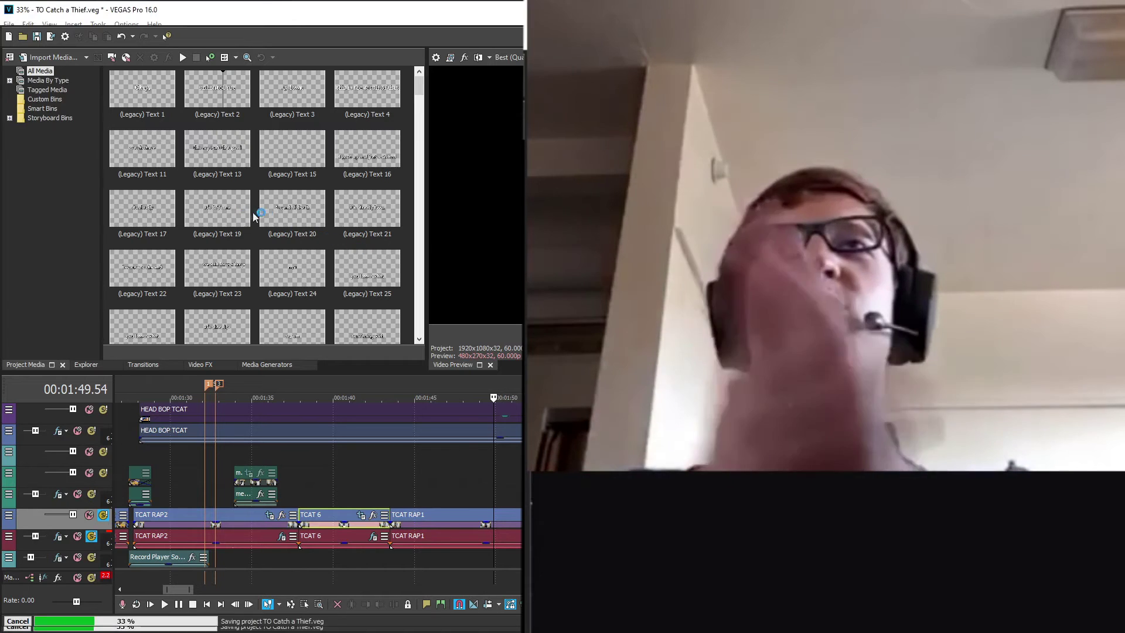
{"action": "left_click", "coordinate": [245, 214]}
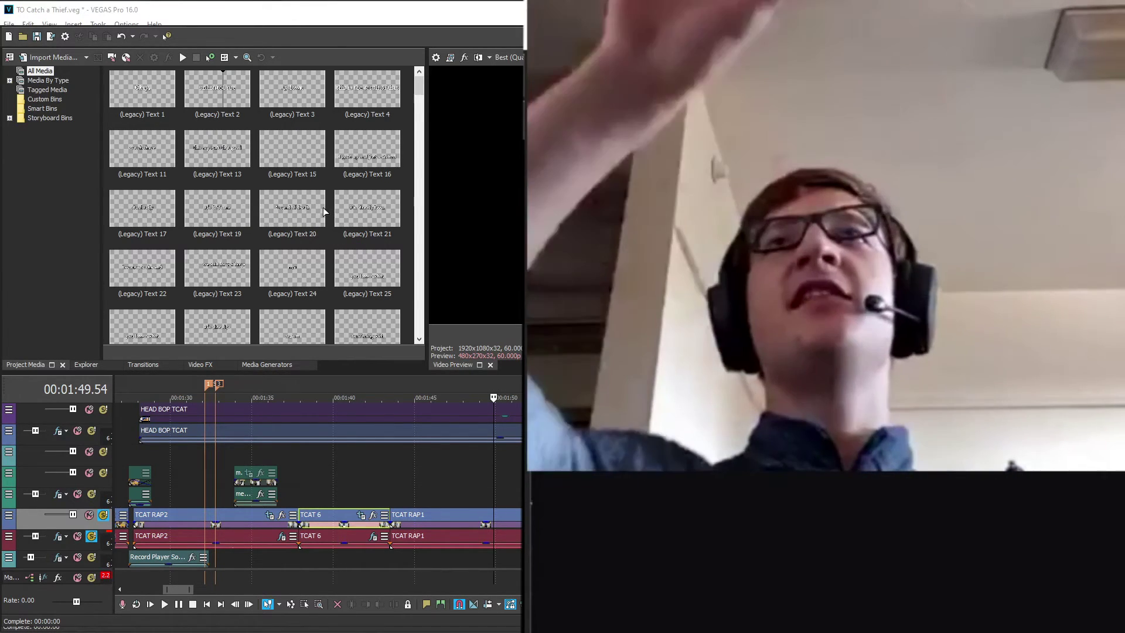